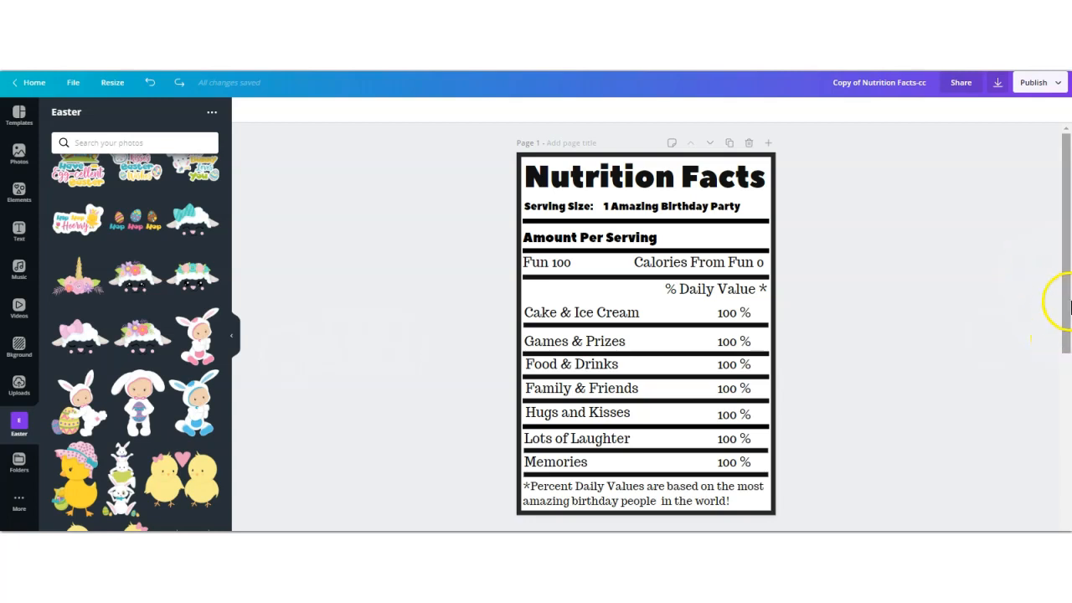
scroll(1056, 293, "down", 1)
scroll(1068, 300, "down", 1)
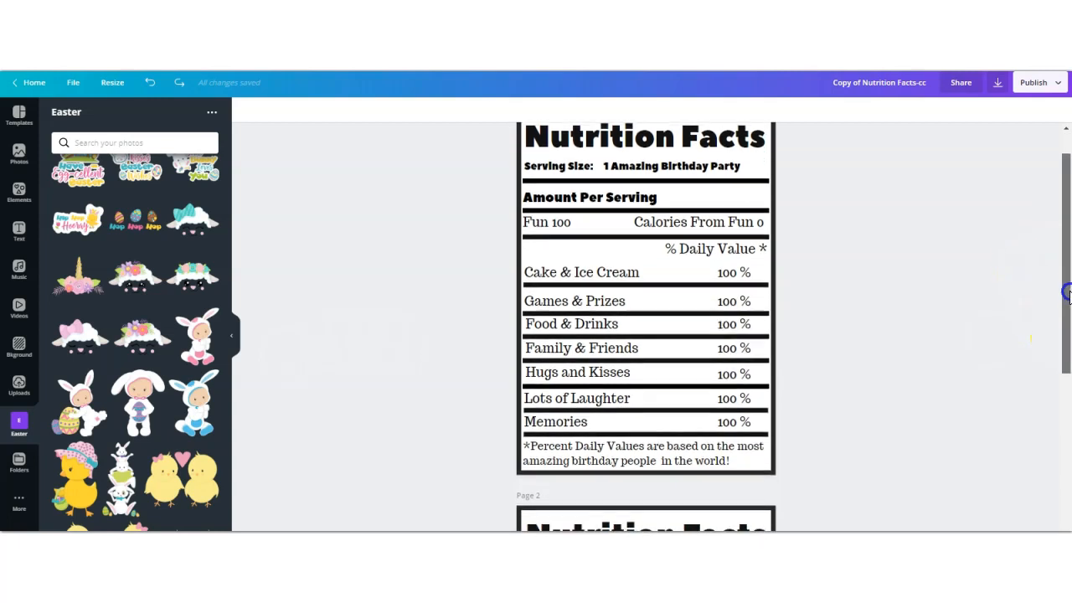
scroll(1068, 289, "up", 2)
mouse_move(1067, 287)
left_mouse_down()
mouse_move(1067, 433)
mouse_move(1068, 283)
left_mouse_up()
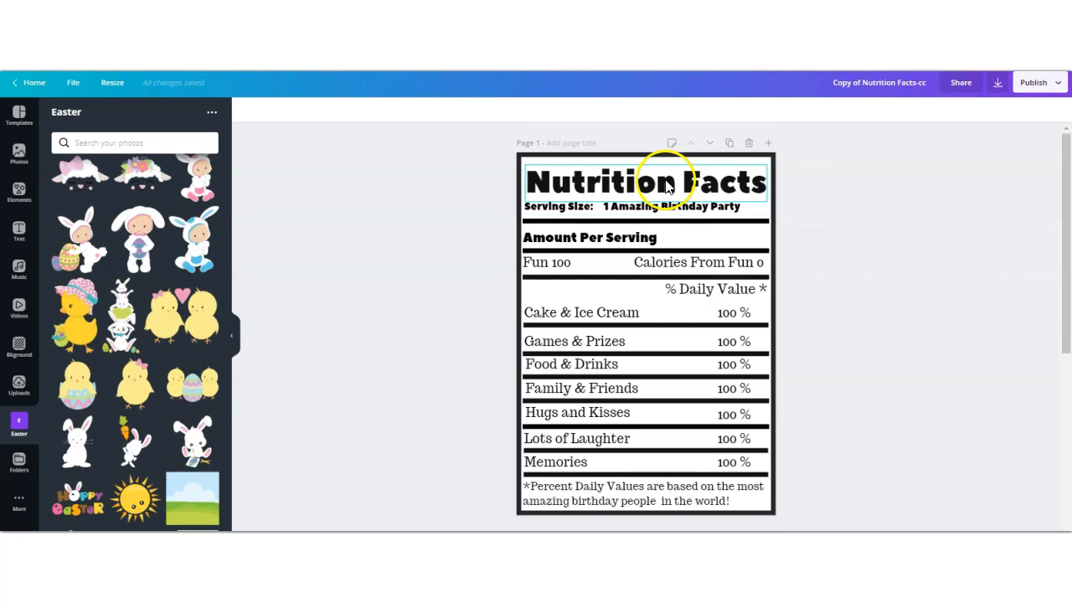
- Nudge the "Nutrition Facts" title slightly up and left, and recolor it light blue
left_click(661, 191)
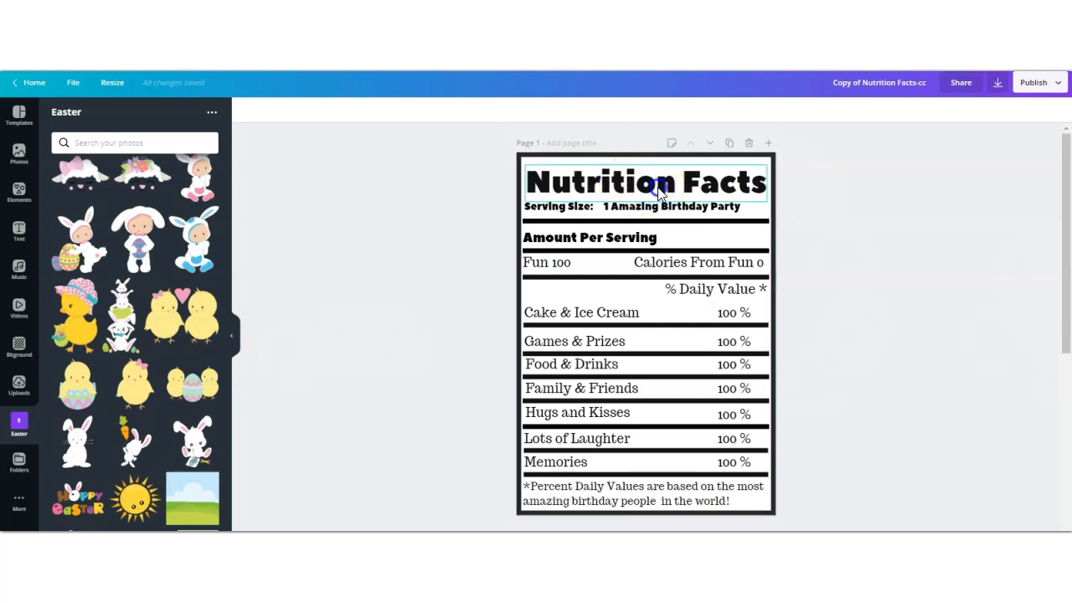
left_click_drag(655, 179, 654, 176)
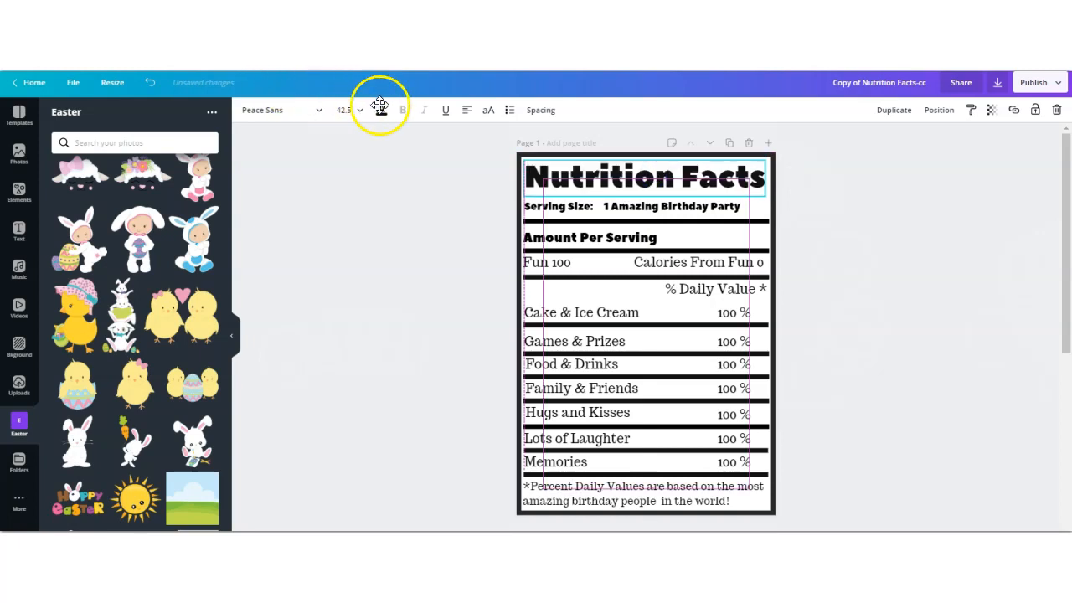
left_click(381, 115)
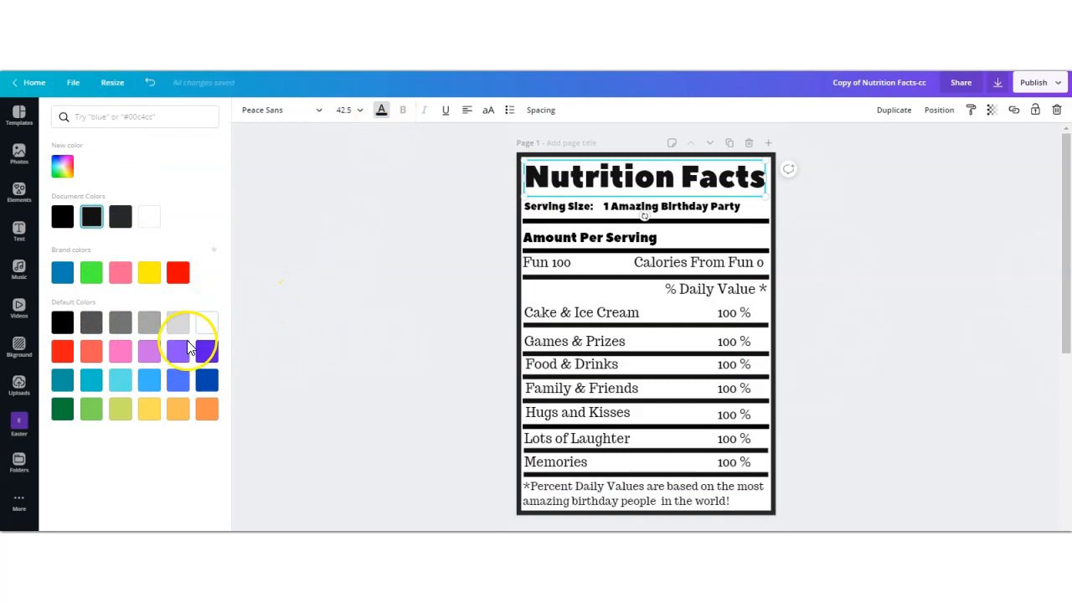
left_click(150, 382)
left_click(390, 305)
- Replace "1 Amazing Birthday Party" in the Serving Size line with "1 Happy Easter"
left_click(694, 206)
left_click(694, 206)
left_click_drag(740, 207, 604, 203)
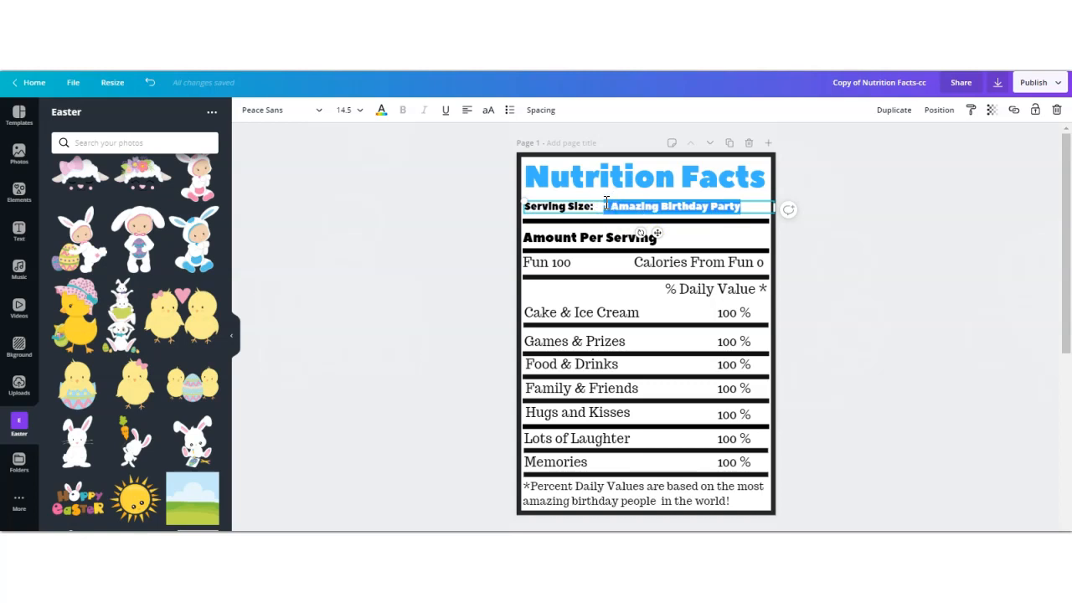
key("BackSpace")
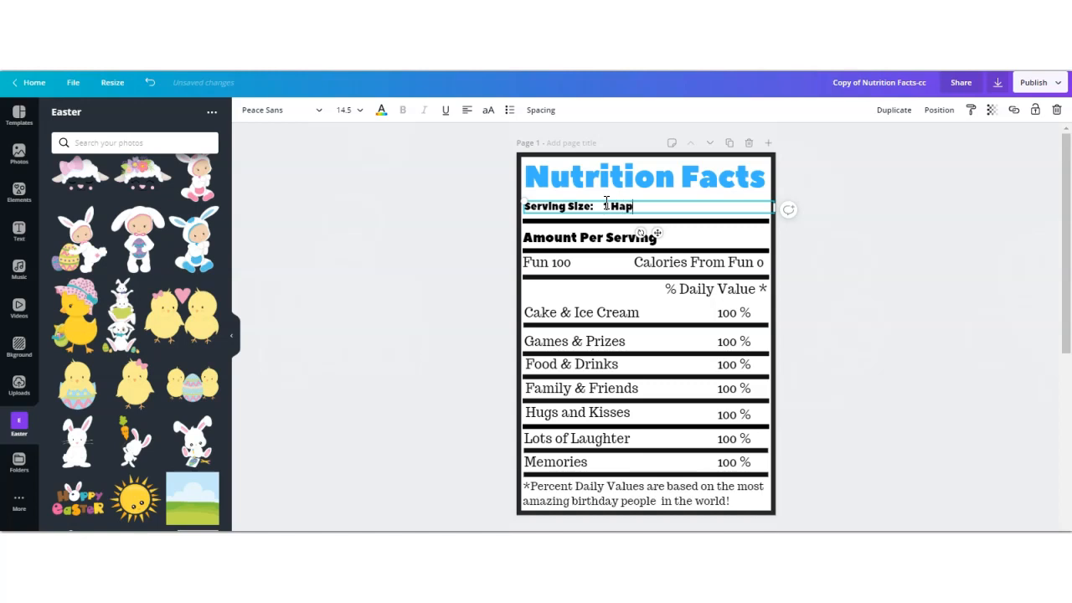
left_click(606, 203)
left_click(630, 205)
type("py Easter")
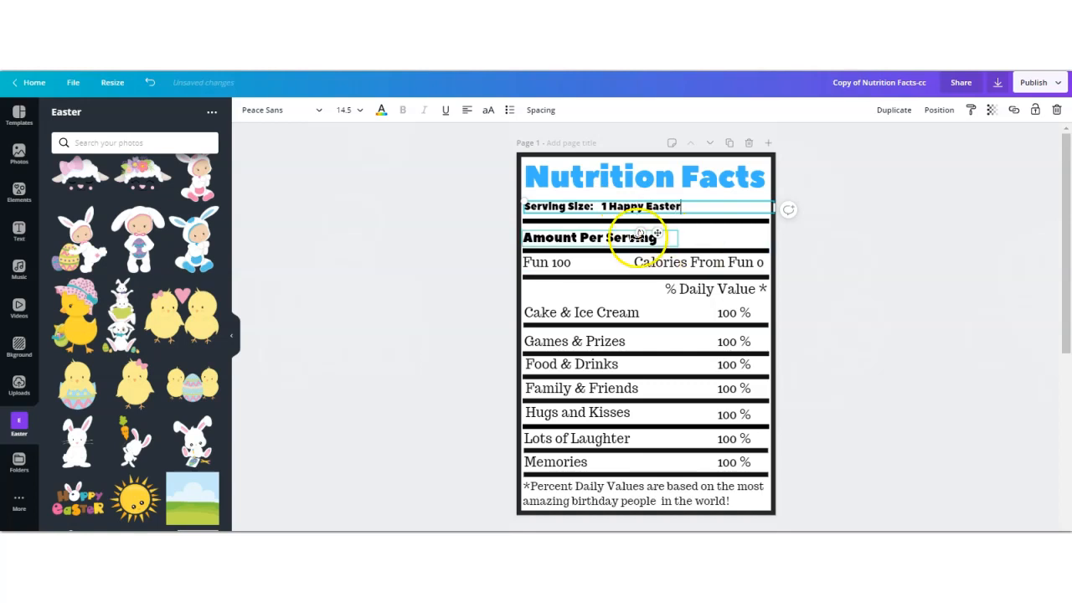
- Change the calories line to "Calories From Fun 100%" and delete the "Fun 100" text beside it
left_click(759, 263)
type("100")
left_click_drag(765, 268, 744, 253)
left_click(544, 262)
left_click(1057, 109)
- Replace the row labels "Cake & Ice Cream" with "Family" and "Games & Prizes" with "Friends"
left_click(558, 312)
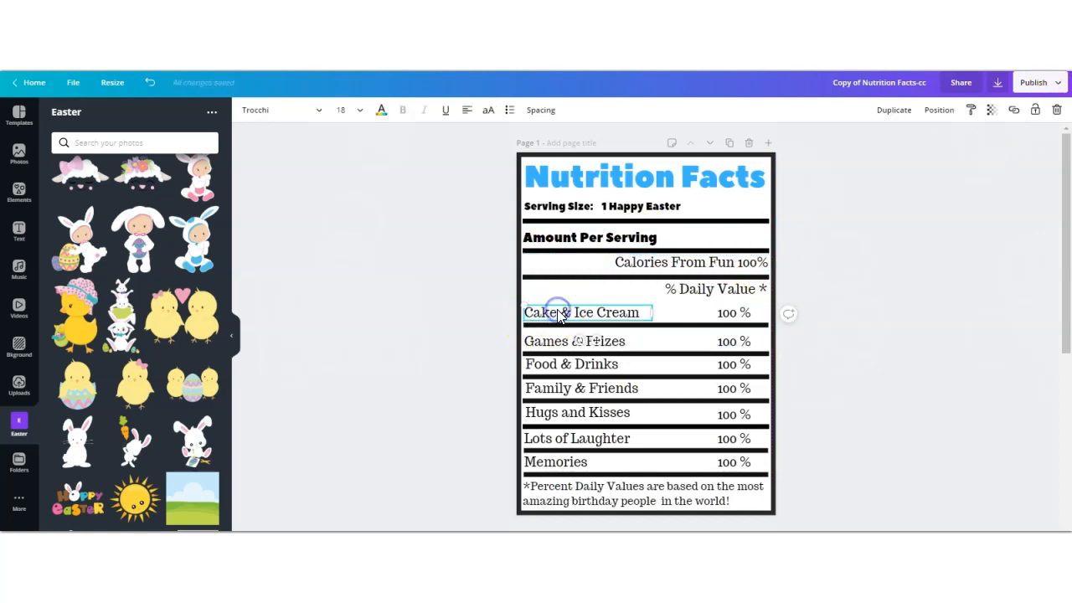
left_click_drag(639, 313, 516, 313)
type("C")
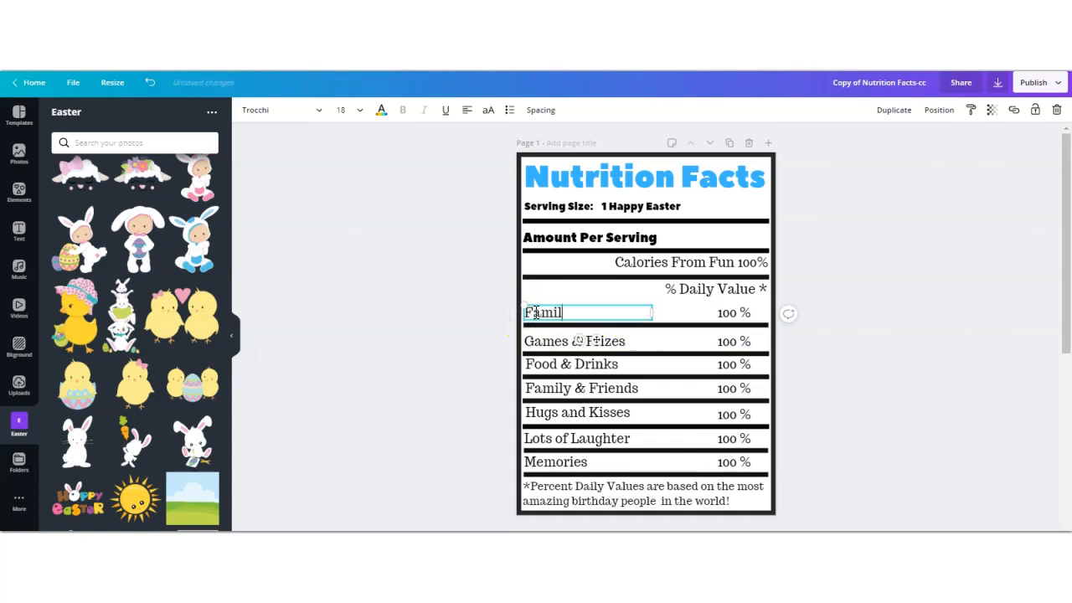
left_click(545, 341)
left_click(545, 341)
type("Frie")
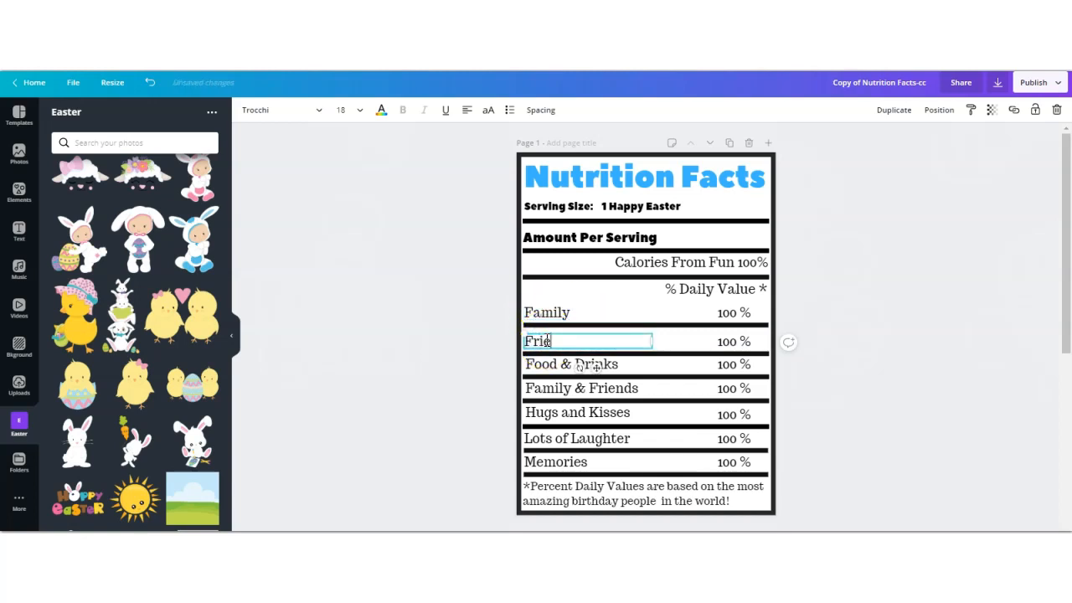
type("nds")
- Replace the row labels "Food & Drinks" with "Fun" and "Family & Friends" with "Eggs"
left_click(546, 363)
left_click(546, 363)
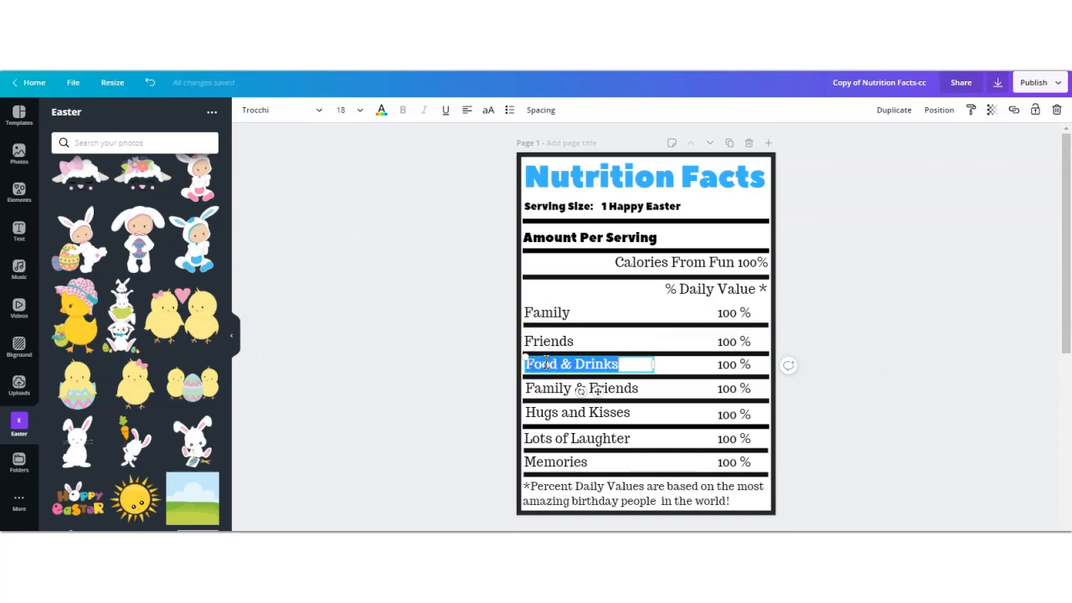
type("Fun")
left_click(551, 390)
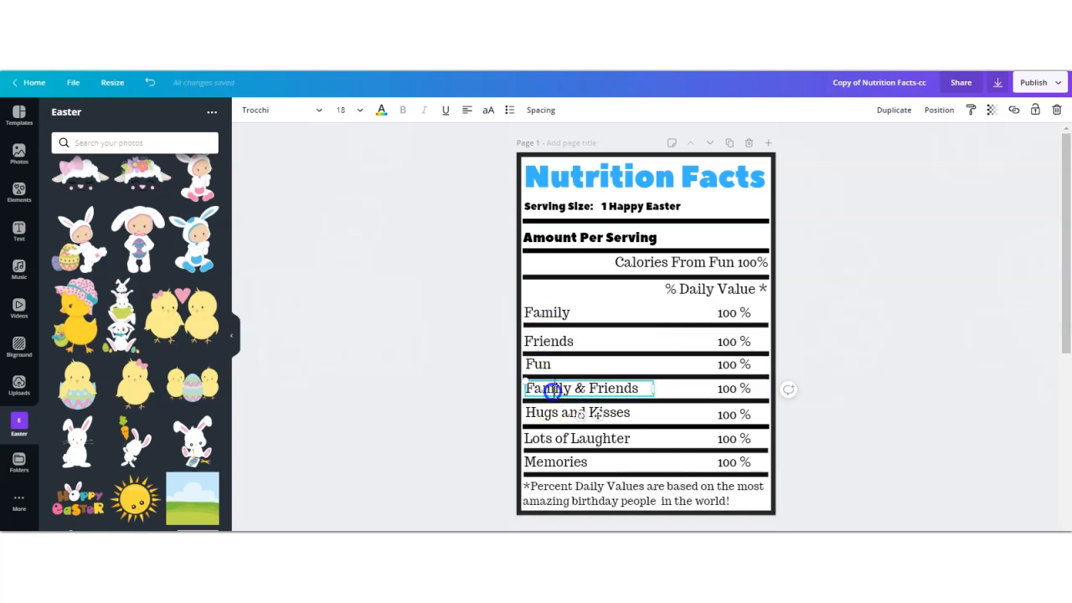
left_click_drag(640, 386, 527, 389)
key("BackSpace")
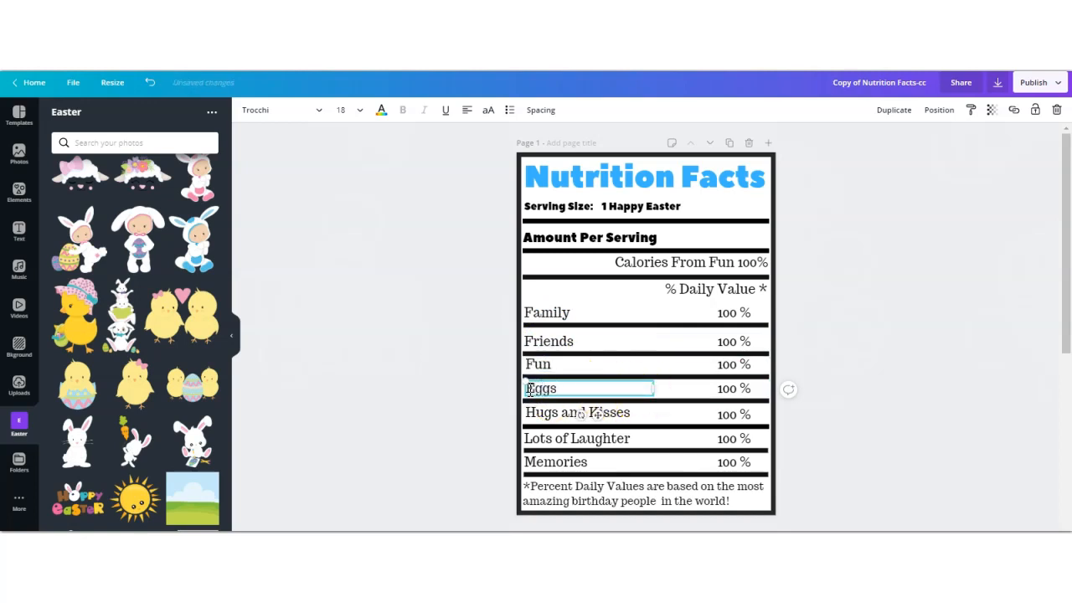
type("Eggs")
- Replace the row labels "Hugs and Kisses" with "Easter Bunny" and "Lots of Laughter" with "Chocolate"
double_click(544, 412)
type("Easter Bunny")
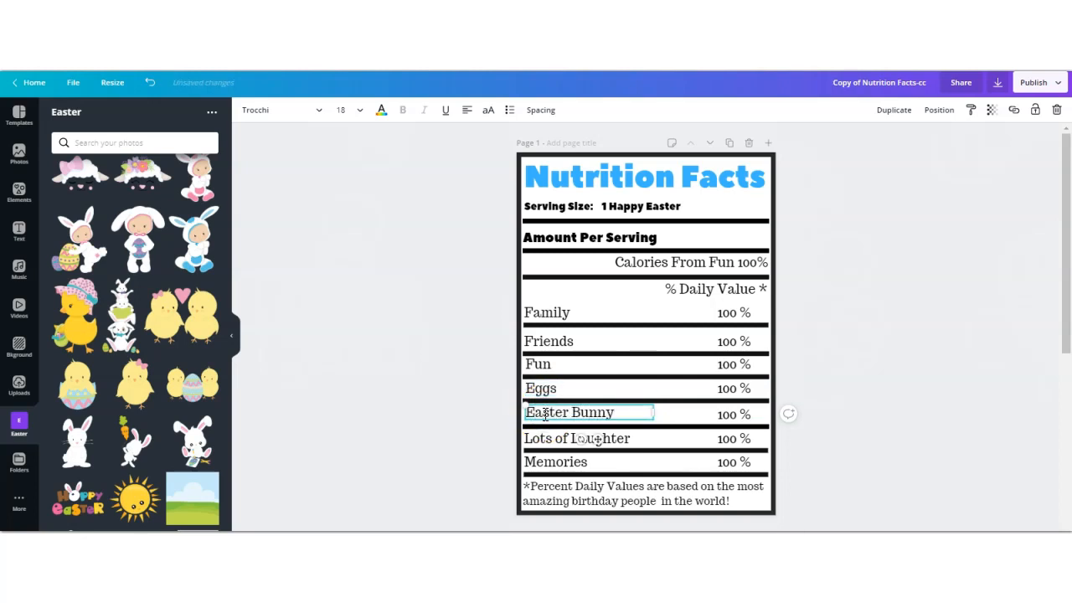
left_click(541, 438)
double_click(541, 437)
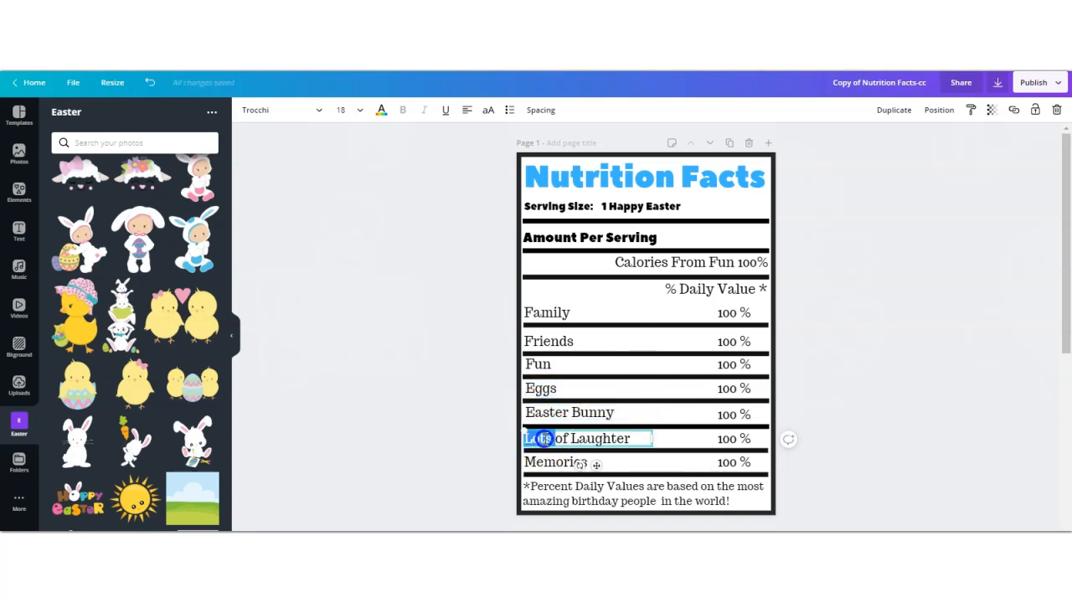
type("Cho")
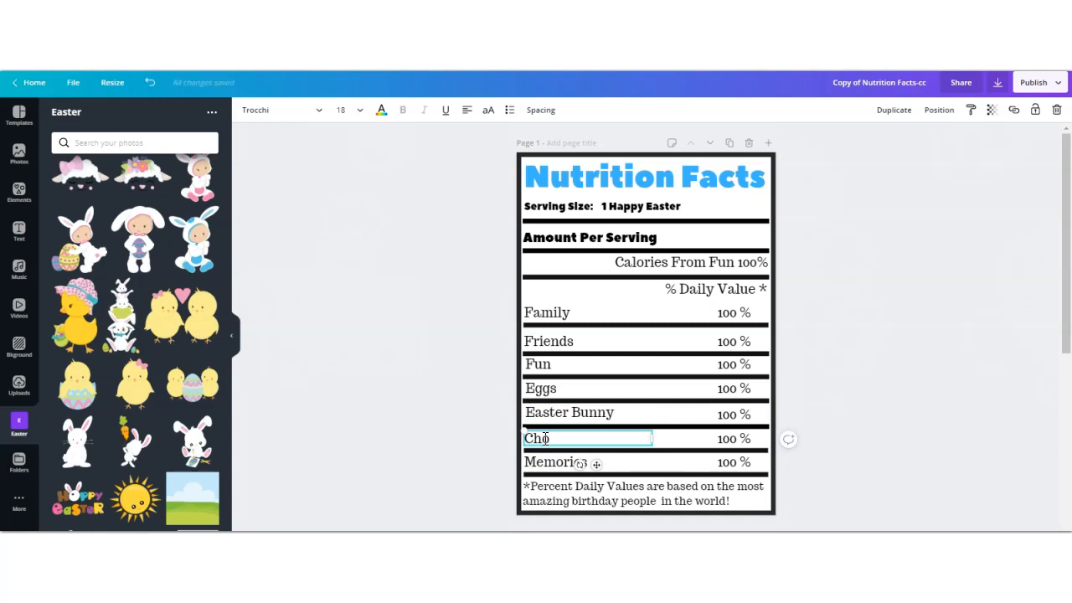
type("colate")
- Replace the last row label, "Memories", with "Candy"
left_click(551, 463)
double_click(553, 462)
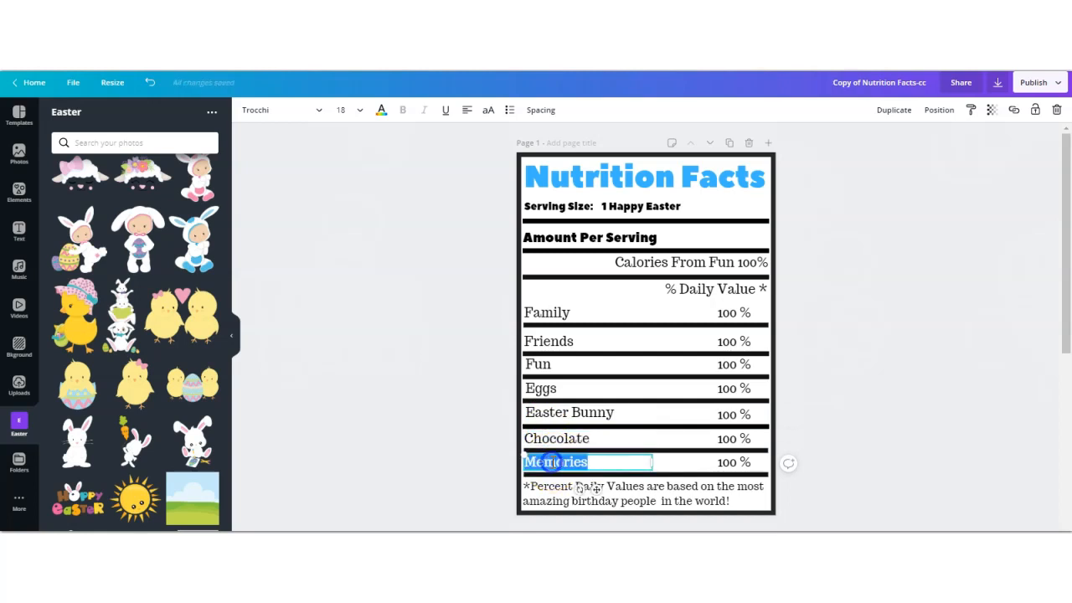
type("Candy")
- Reword the end of the footnote so it reads "amazing Easter with Friends and Family"
double_click(696, 501)
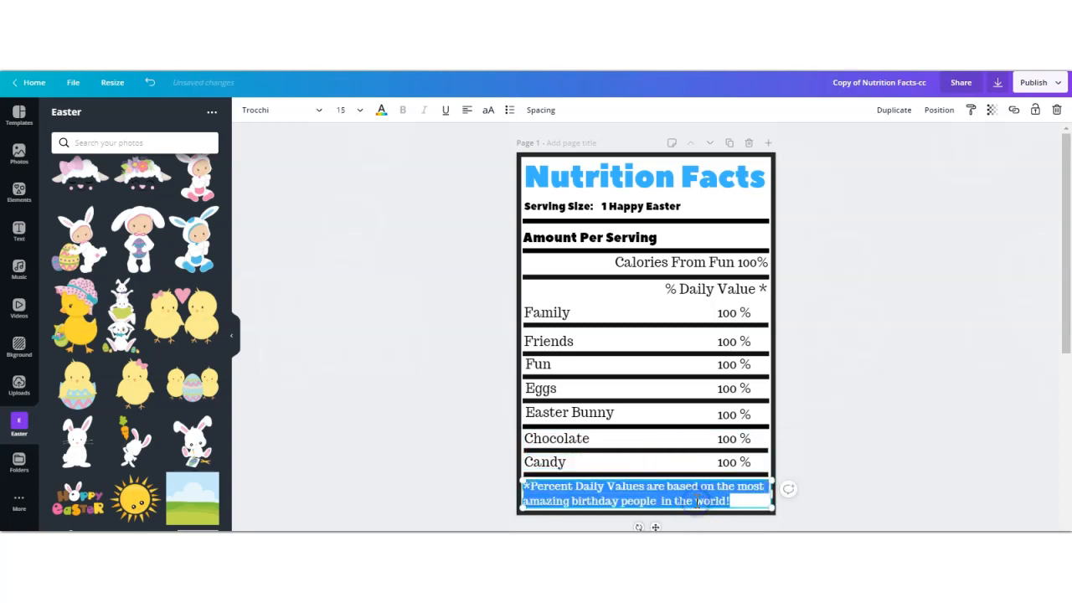
left_click(669, 493)
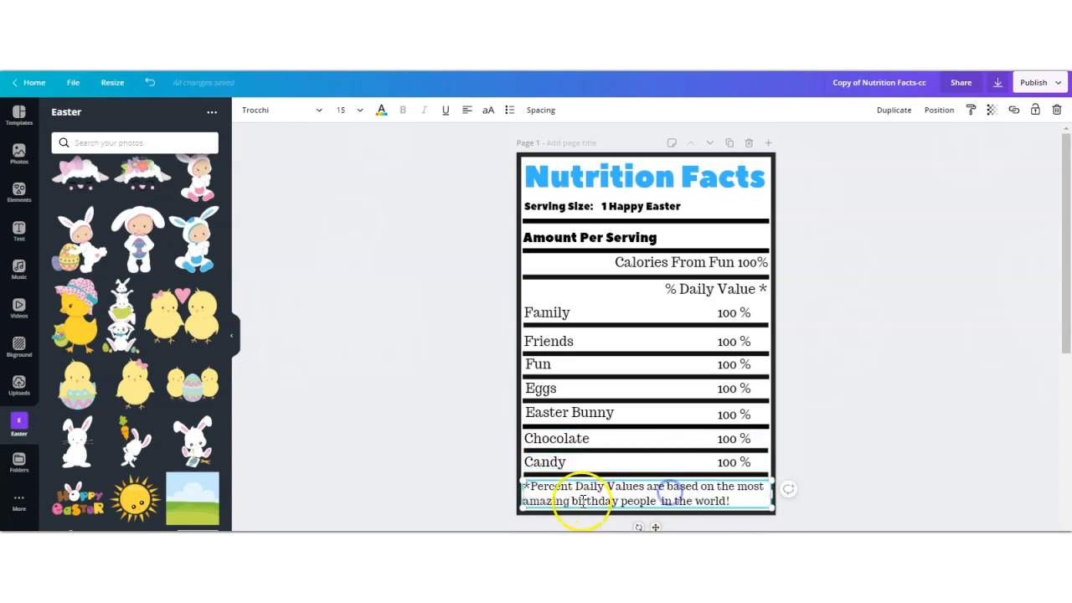
left_click_drag(569, 499, 730, 497)
left_click(735, 496)
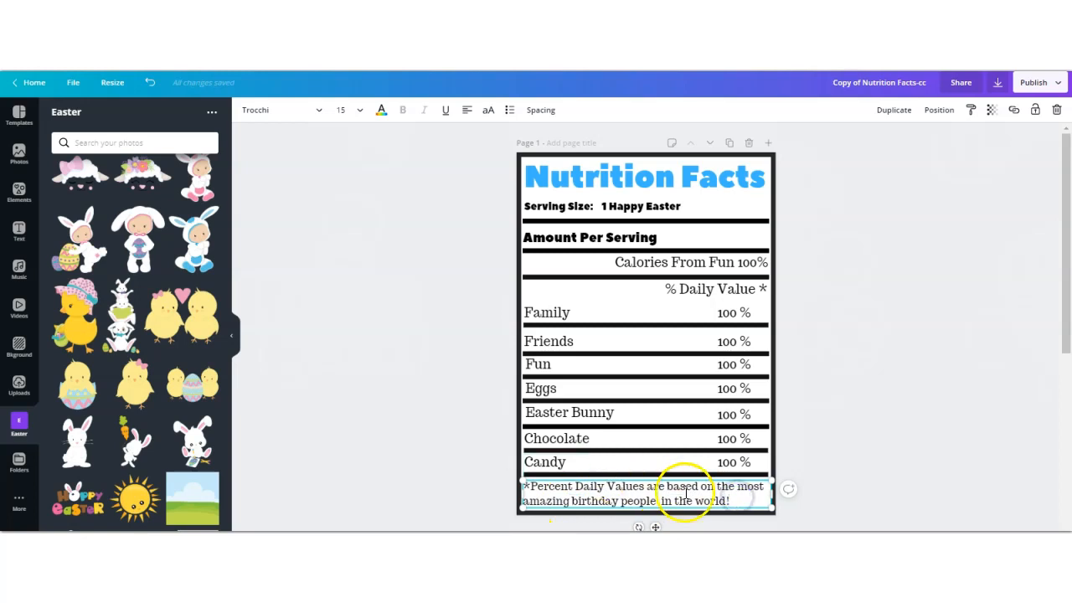
left_click_drag(573, 499, 734, 503)
key("BackSpace")
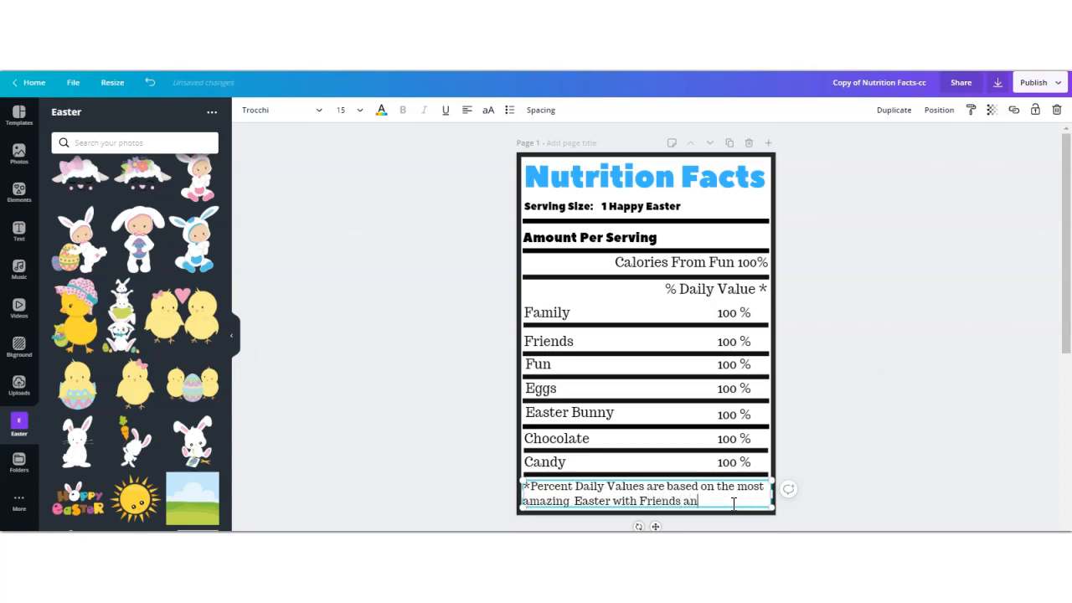
- Recolor the "Amount Per Serving" heading with the pink brand color
left_click(594, 238)
left_click(381, 110)
left_click(122, 272)
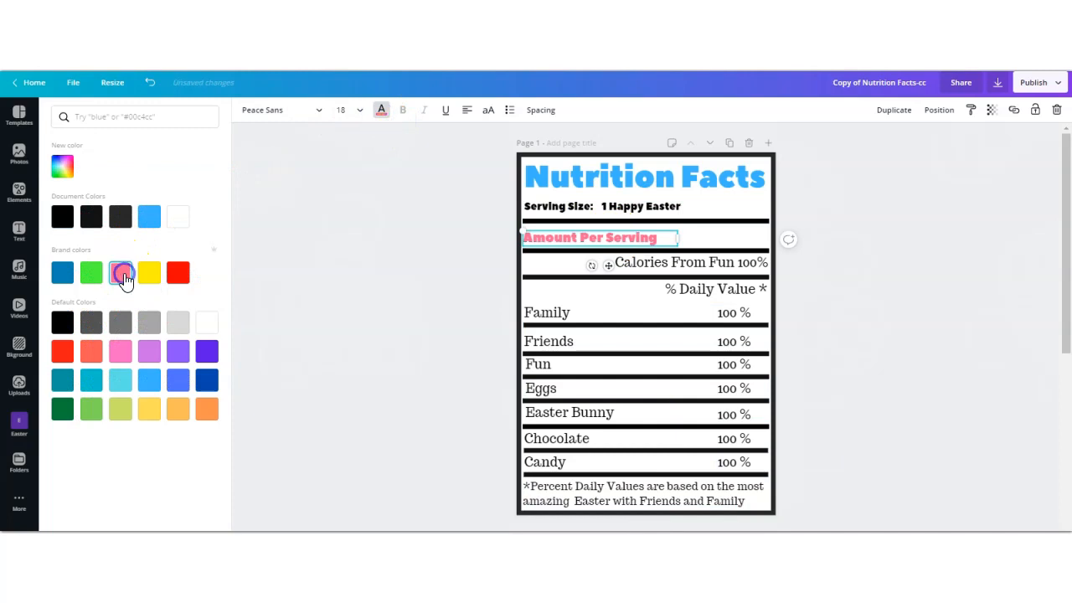
- Recolor all seven row labels, from "Family" down to "Candy", in the title's light blue
left_click(560, 312)
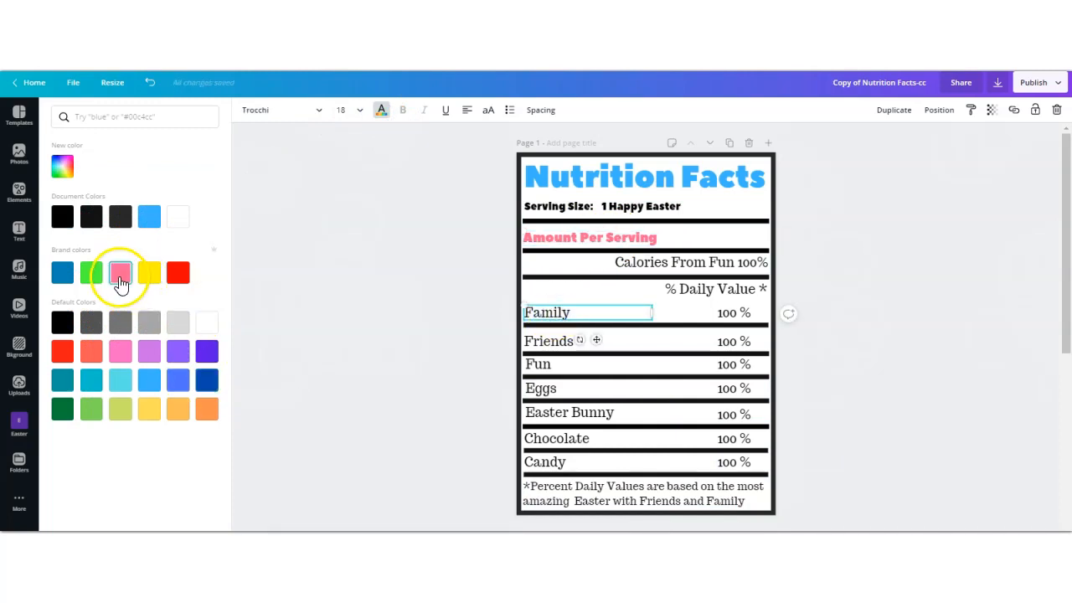
left_click(150, 216)
left_click(561, 339)
left_click(149, 216)
left_click(540, 364)
left_click(149, 216)
left_click(540, 387)
left_click(149, 216)
left_click(545, 412)
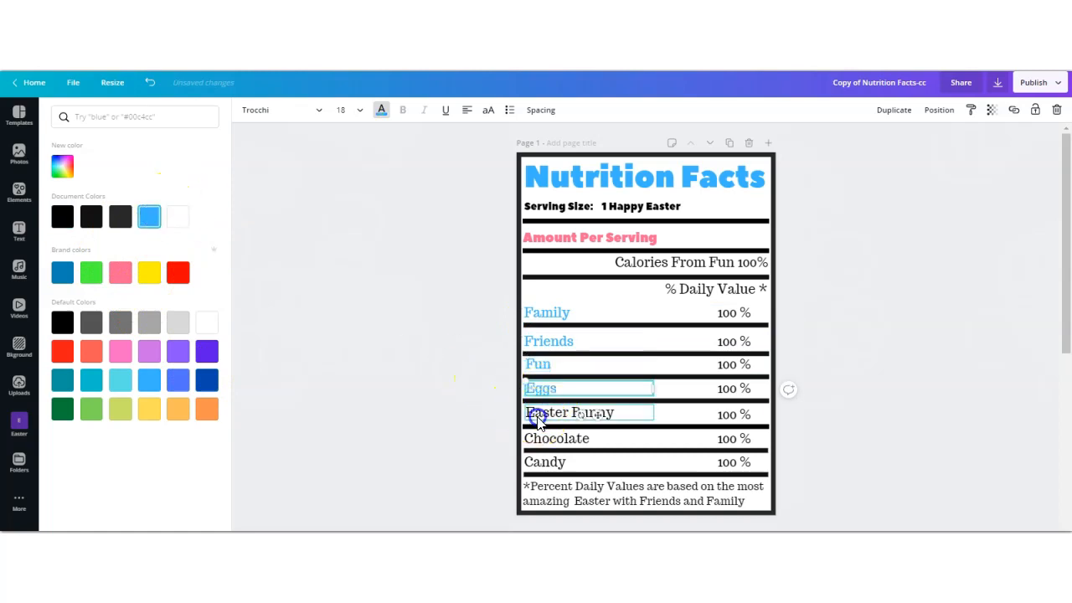
left_click(149, 216)
left_click(537, 437)
left_click(149, 216)
left_click(544, 463)
left_click(149, 216)
- Recolor the footnote text with the pink brand color
left_click(674, 495)
left_click(119, 272)
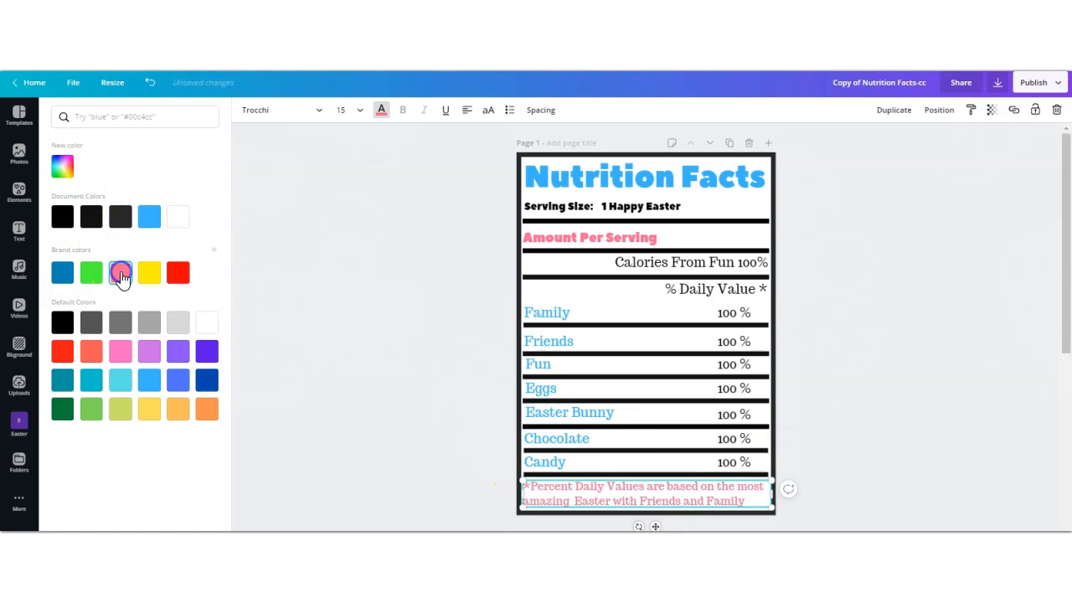
left_click(386, 424)
- Align the Fun, Eggs and Easter Bunny labels with the other row labels and move the Serving Size line slightly up
left_click_drag(544, 367, 566, 412)
left_click(436, 477)
left_click(461, 466)
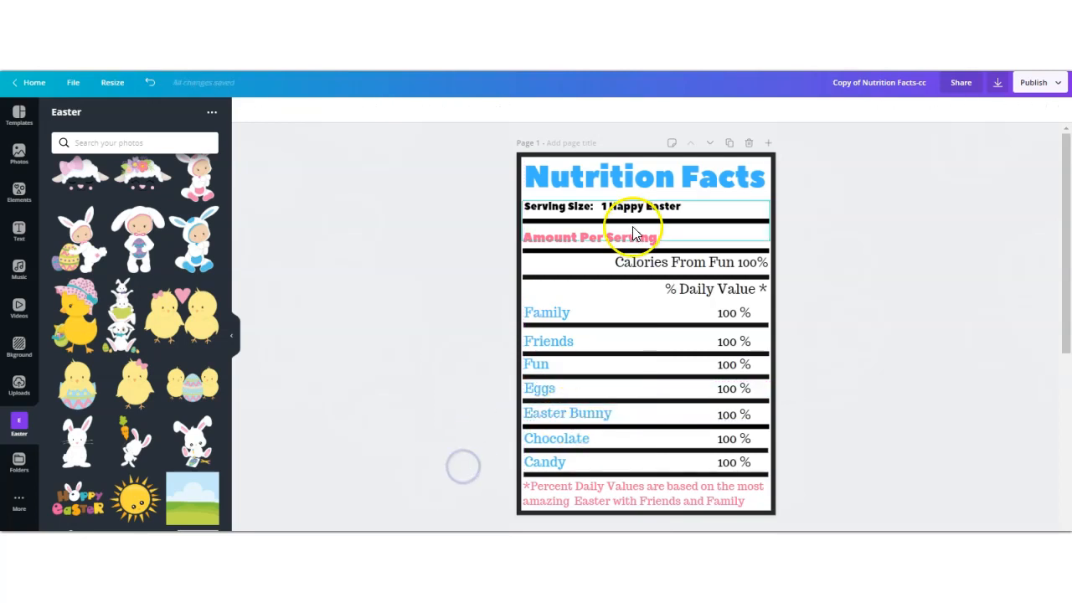
left_click_drag(634, 206, 634, 199)
left_click(397, 345)
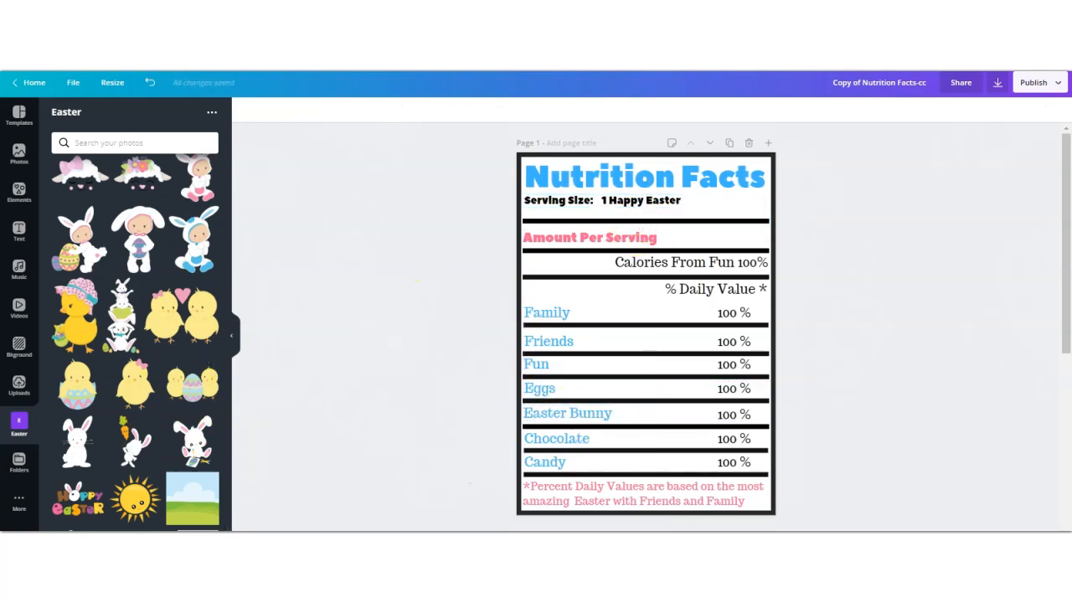
- Add the "Hop Hop Hop" Easter eggs graphic, shrink it and place it beside the "Amount Per Serving" heading
scroll(228, 509, "up", 3)
left_click_drag(135, 310, 645, 331)
left_click_drag(728, 253, 717, 222)
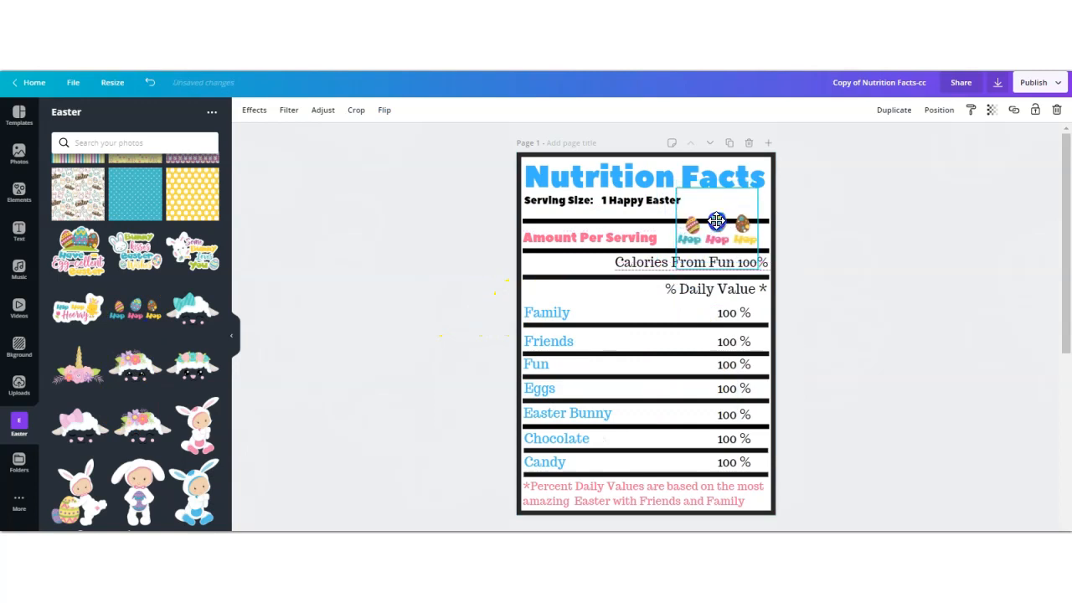
left_click_drag(757, 181, 733, 208)
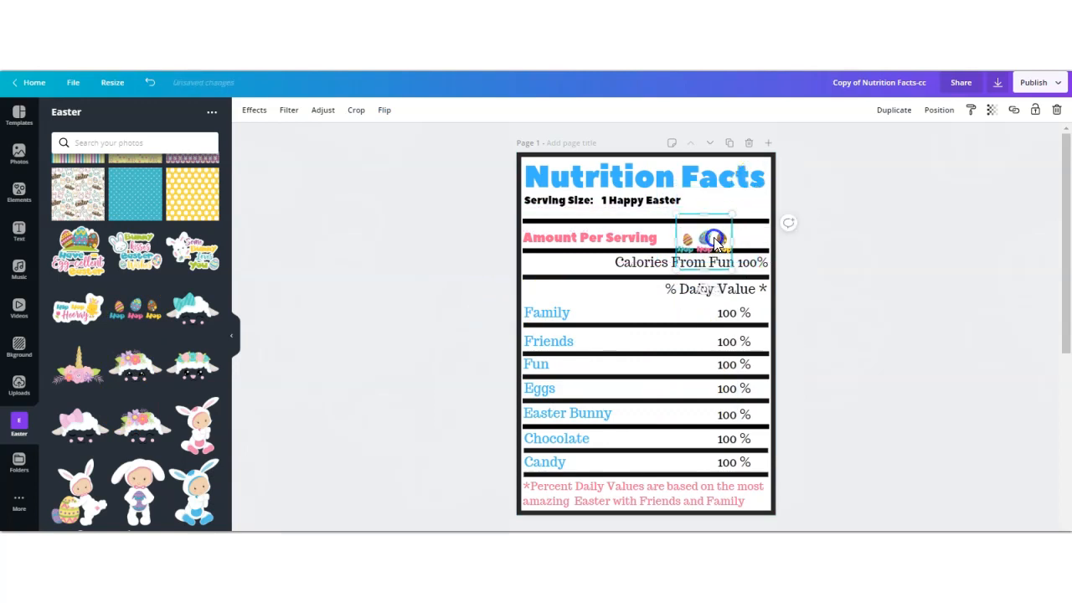
- Add the bunny-costume graphic with the egg basket, shrink it and place it beside the Serving Size line
scroll(230, 494, "down", 5)
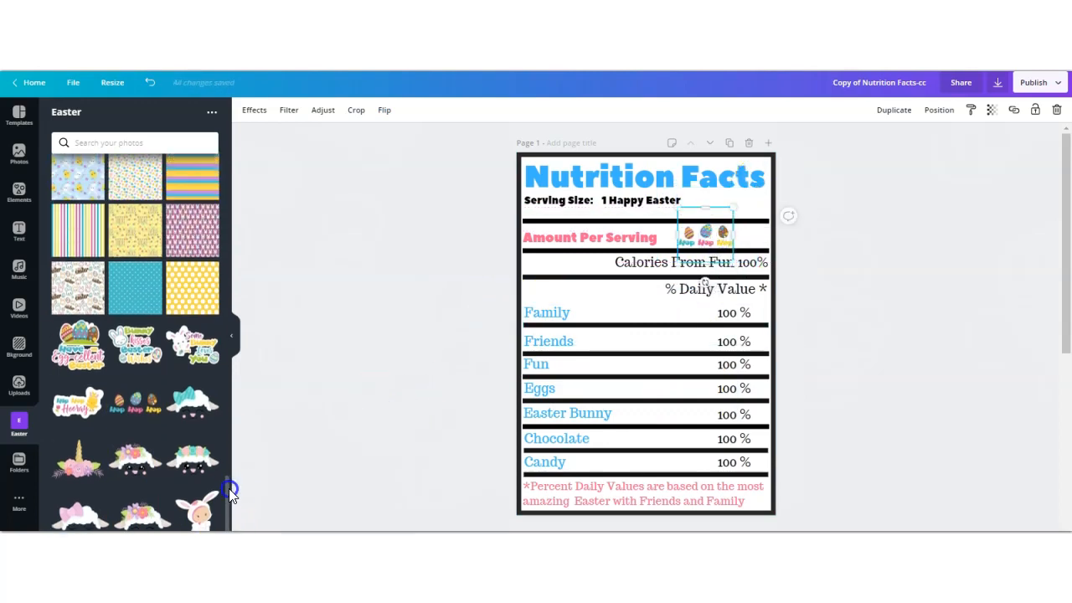
scroll(134, 342, "down", 3)
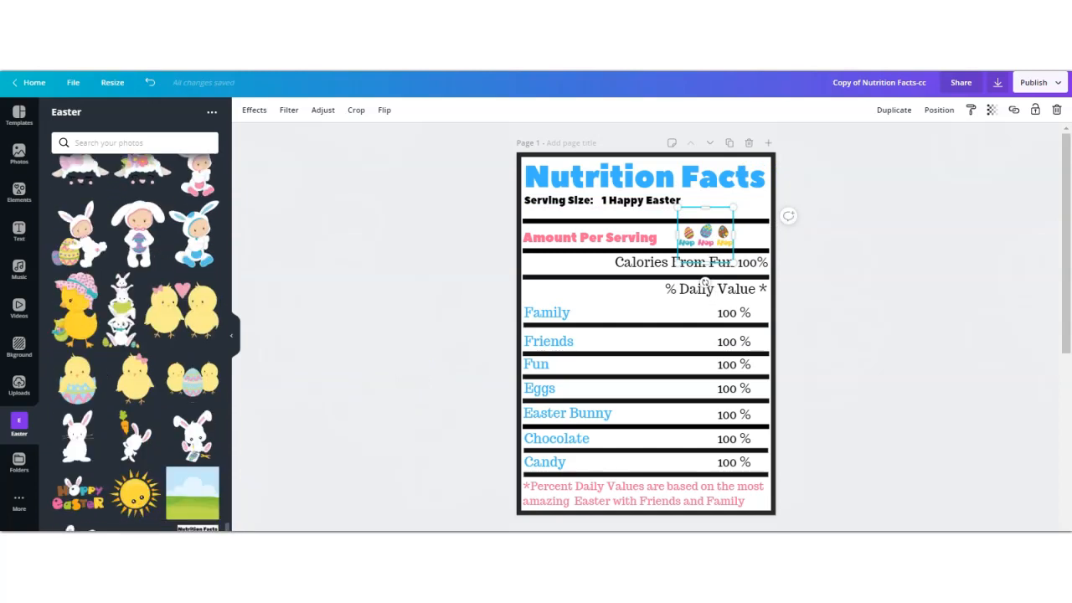
scroll(234, 518, "up", 4)
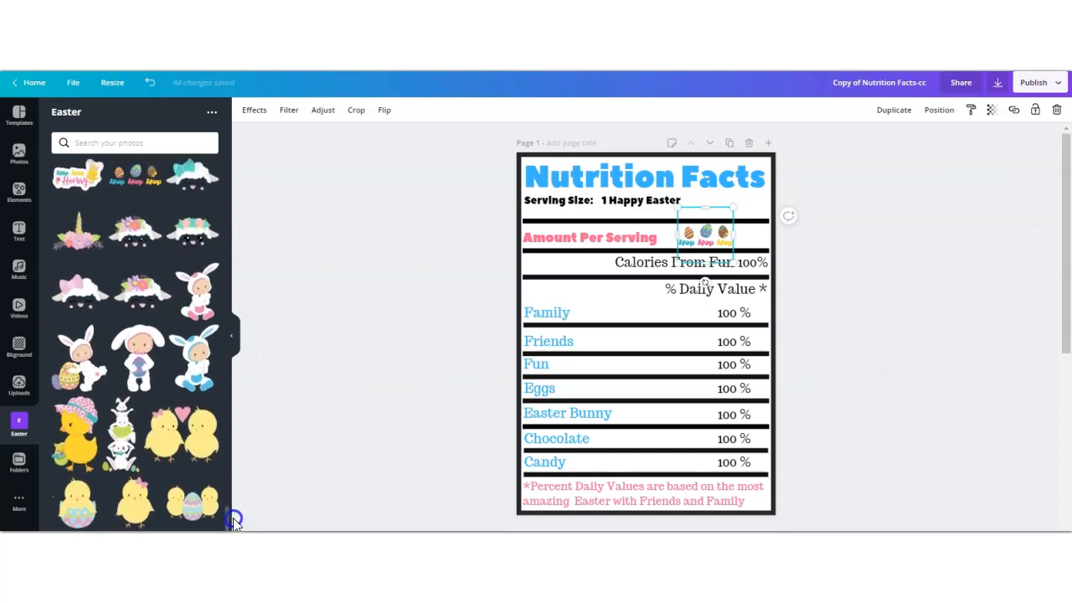
left_click_drag(81, 406, 706, 298)
left_click_drag(777, 157, 656, 318)
left_click_drag(632, 351, 737, 208)
left_click_drag(748, 165, 716, 205)
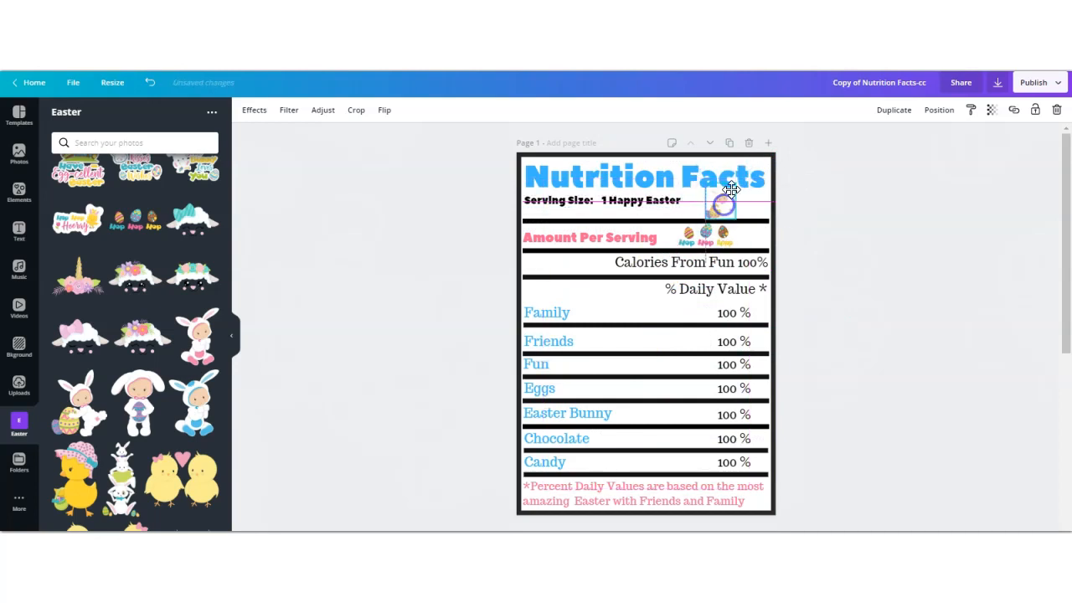
left_click(437, 282)
- Shrink the "Nutrition Facts" title slightly and center it across the label's width
left_click(685, 171)
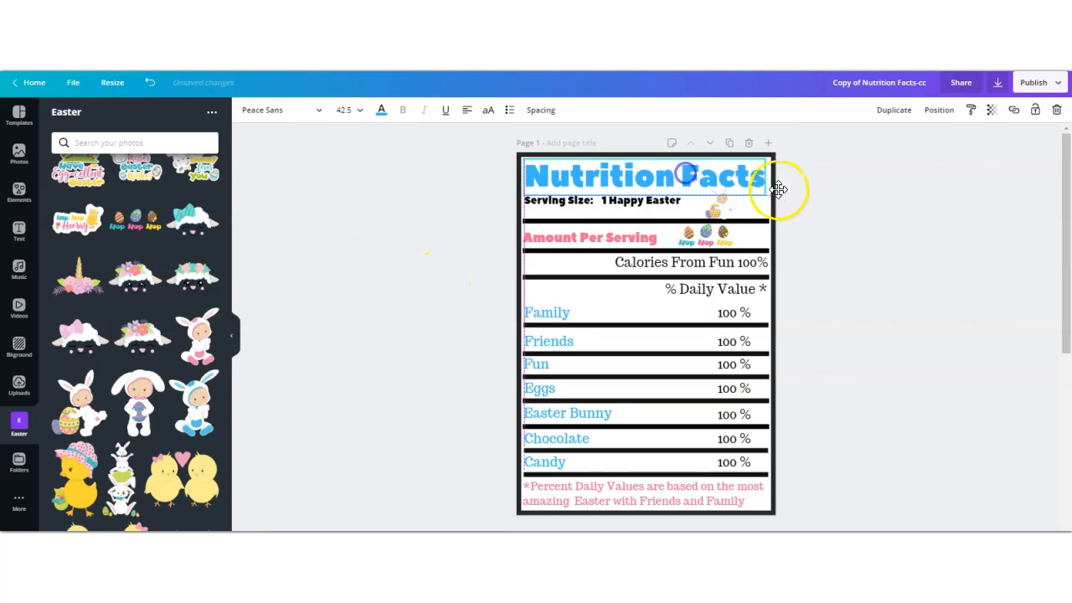
left_click_drag(752, 188, 735, 179)
left_click_drag(632, 175, 651, 174)
left_click(458, 253)
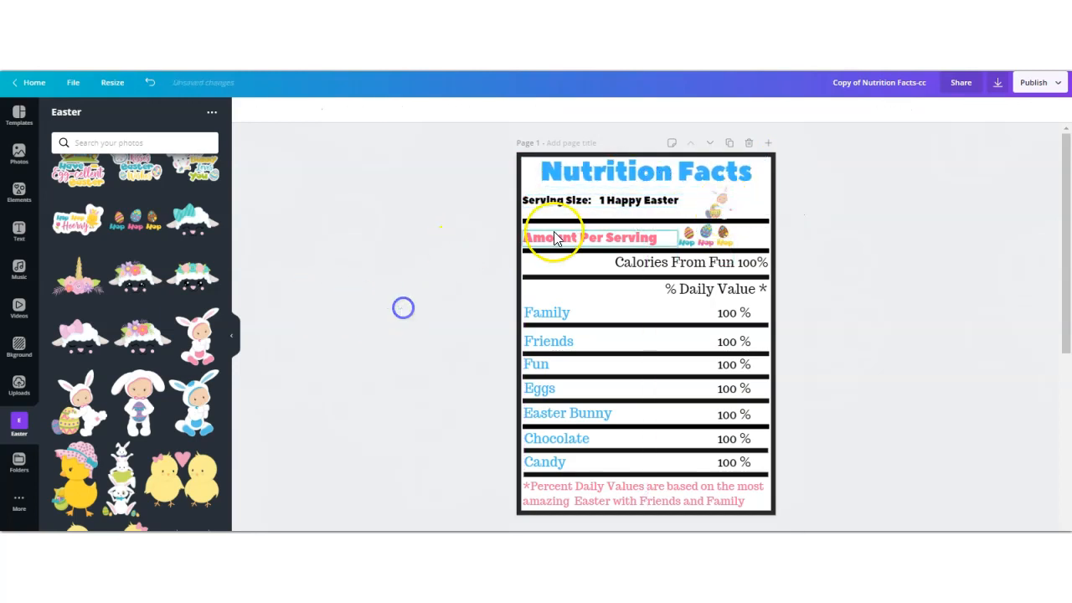
- Shift the Serving Size line slightly right and enlarge the bunny graphic beside it to about 0.7 by 0.8
left_click_drag(566, 208, 571, 207)
left_click(477, 254)
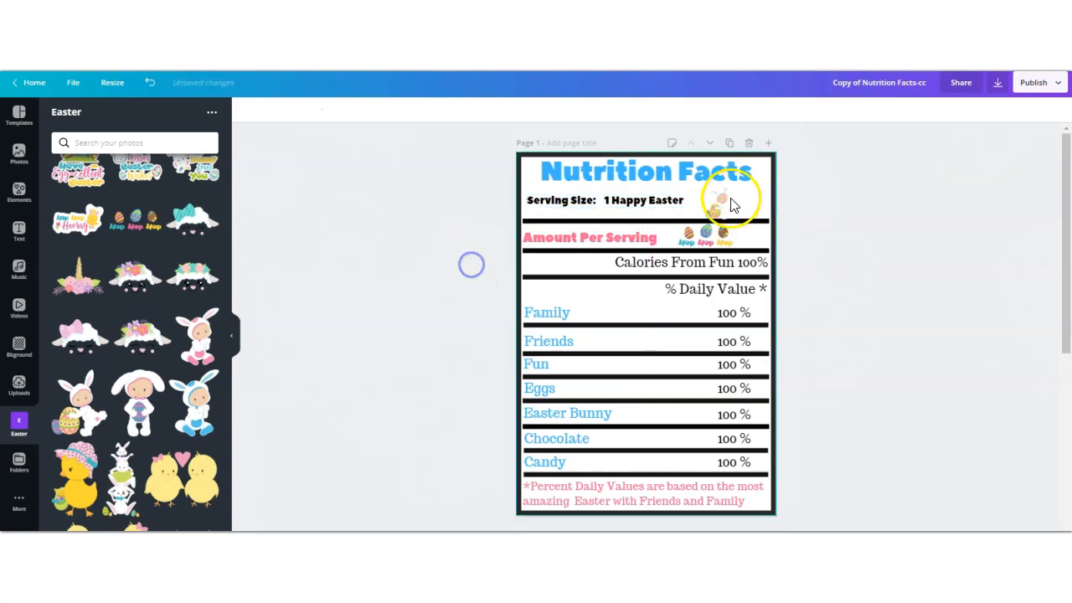
left_click_drag(728, 218, 738, 177)
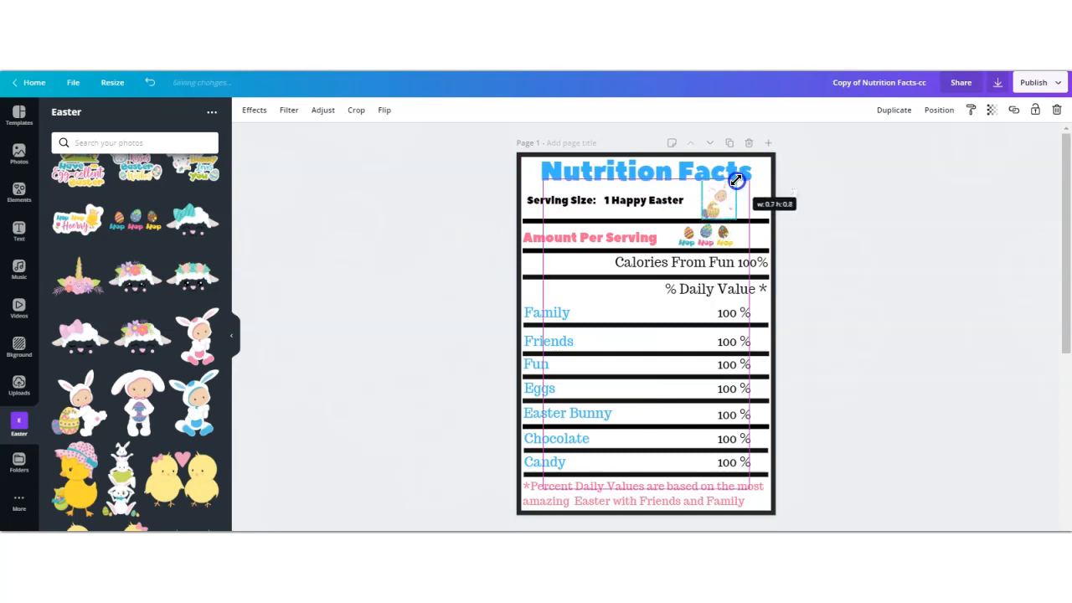
left_click(414, 290)
- Recolor every divider line from below "Amount Per Serving" through below the Candy row with the light green default color
left_click(552, 260)
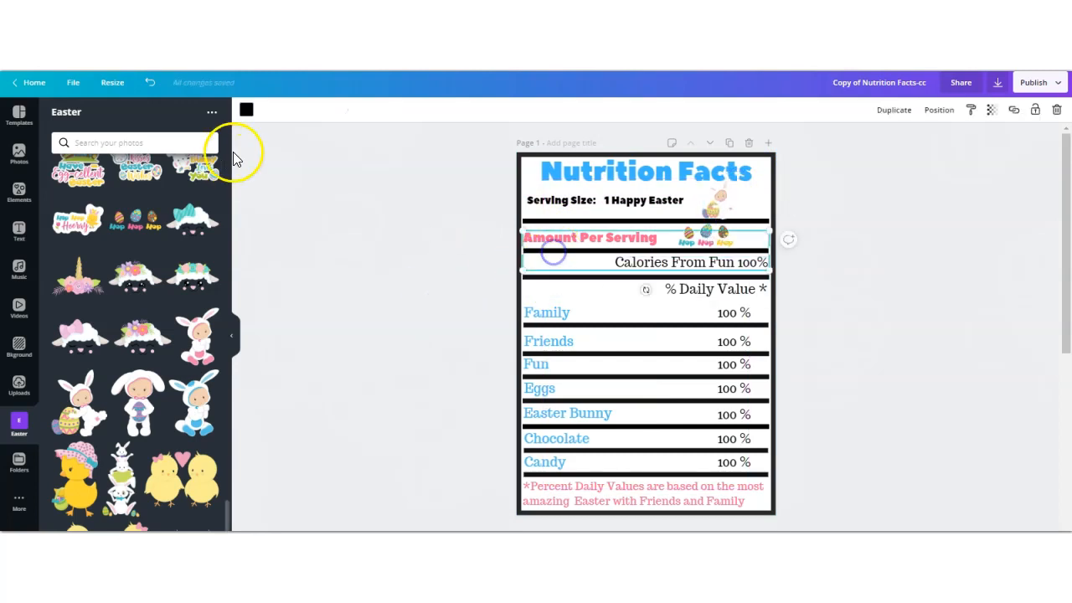
left_click(247, 109)
left_click(581, 279)
left_click(92, 409)
left_click(626, 326)
left_click(89, 414)
left_click(609, 355)
left_click(91, 409)
left_click(674, 374)
left_click(91, 409)
left_click(693, 395)
left_click(92, 410)
left_click(658, 429)
left_click(91, 408)
left_click(594, 452)
left_click(92, 409)
left_click(661, 479)
left_click(90, 409)
left_click(366, 353)
- Recolor the divider line below the Serving Size line with the same light green
left_click(627, 223)
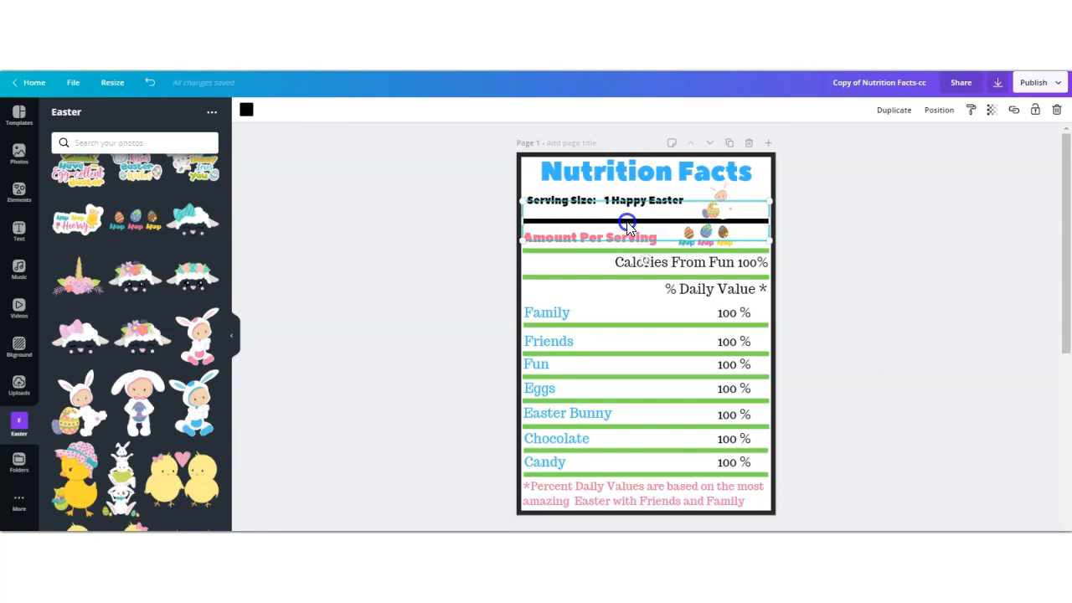
left_click(246, 110)
left_click(92, 438)
left_click(344, 296)
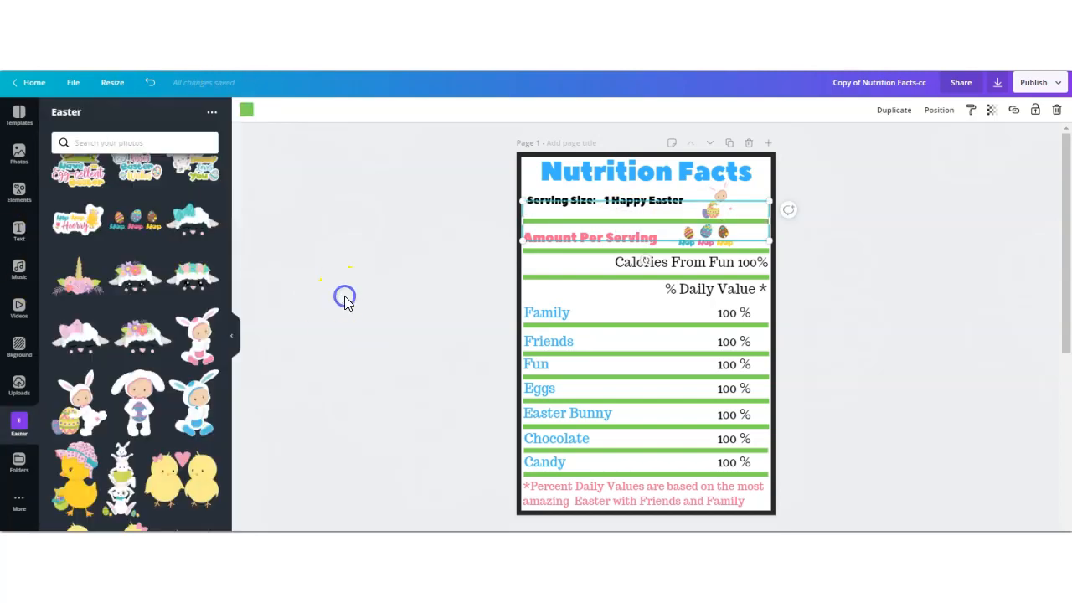
- Recolor the label's outer border frame light green to match the divider lines
left_click(519, 165)
left_click(263, 110)
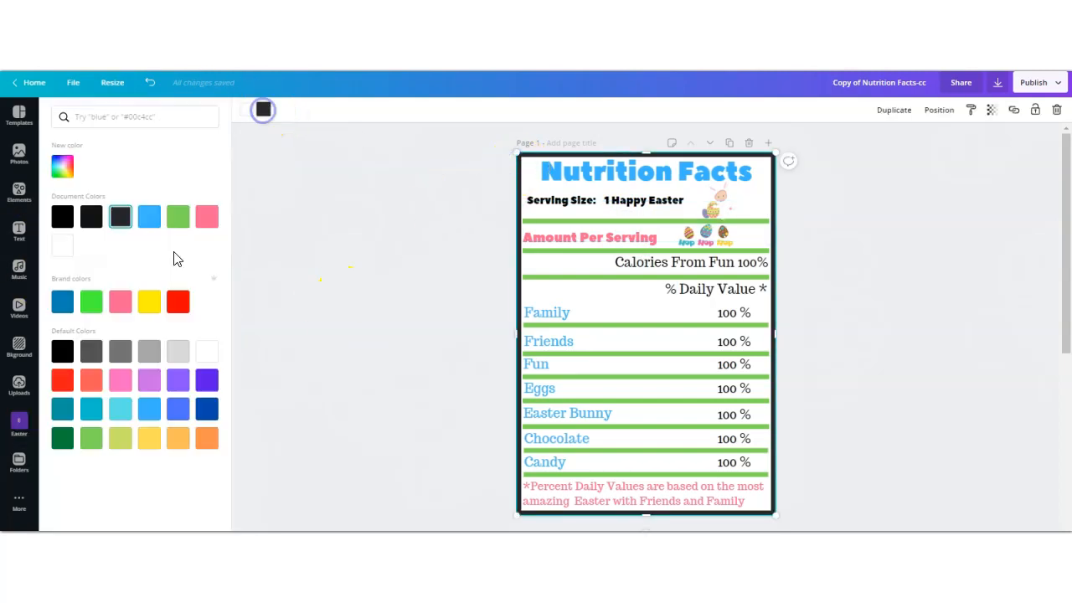
left_click(91, 438)
left_click(377, 338)
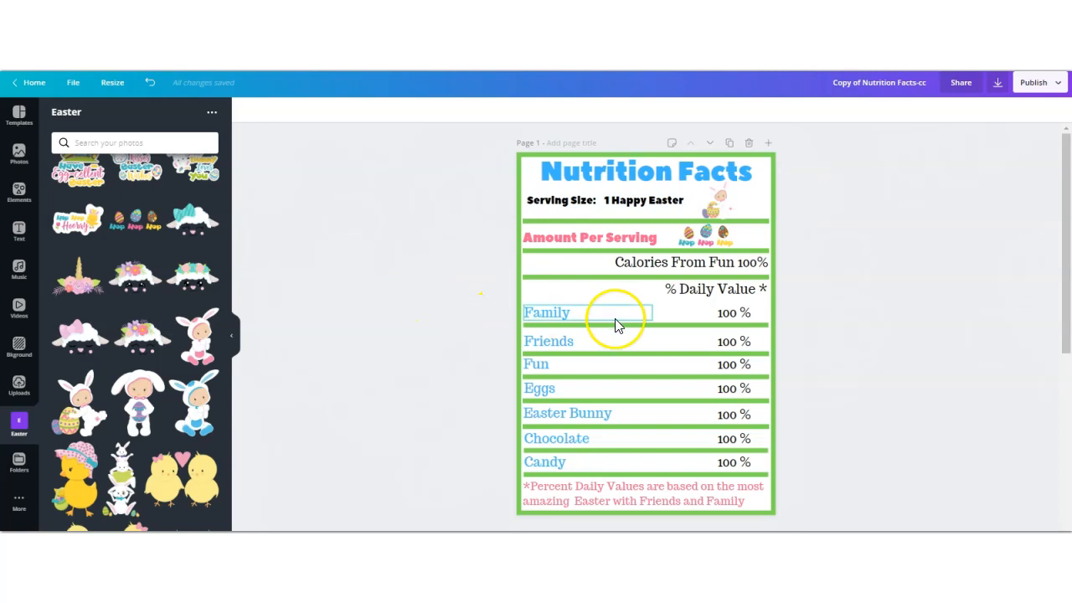
- Open the download options for the finished label design
left_click(998, 95)
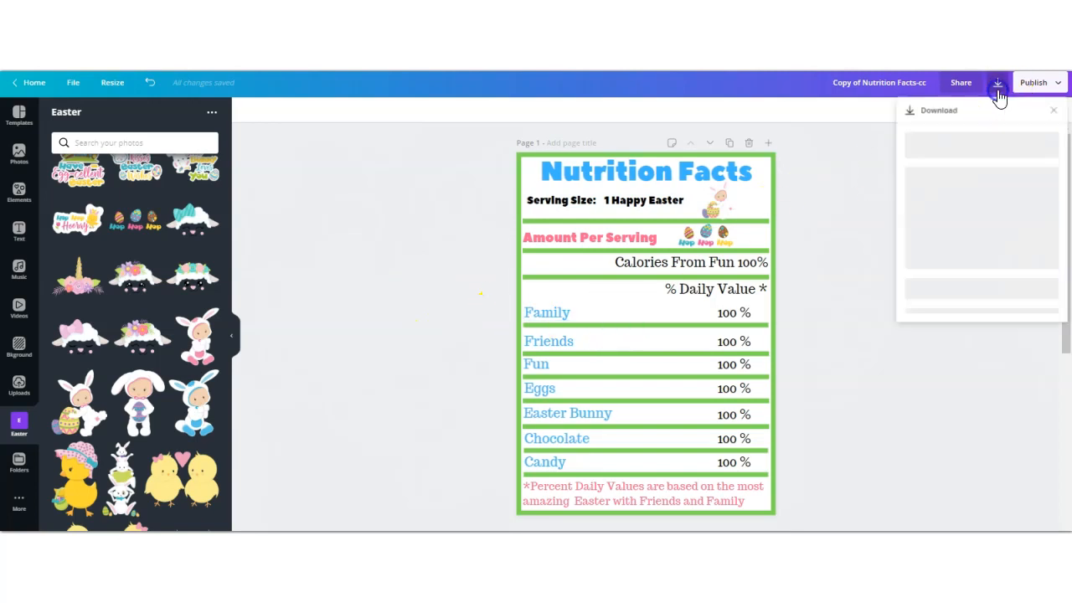